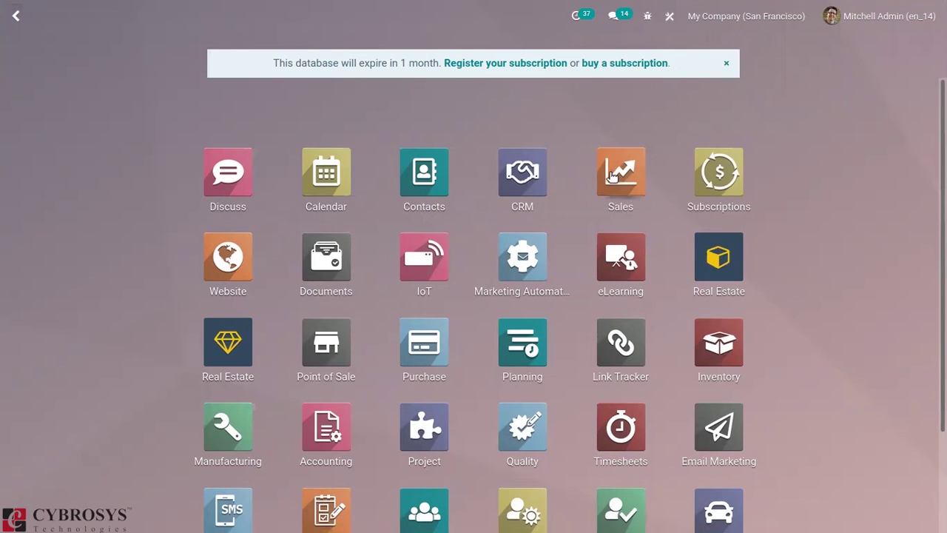
Open the Acoustic Bloc Screens product form from Sales > Products > Products.
{"action": "left_click", "coordinate": [601, 196]}
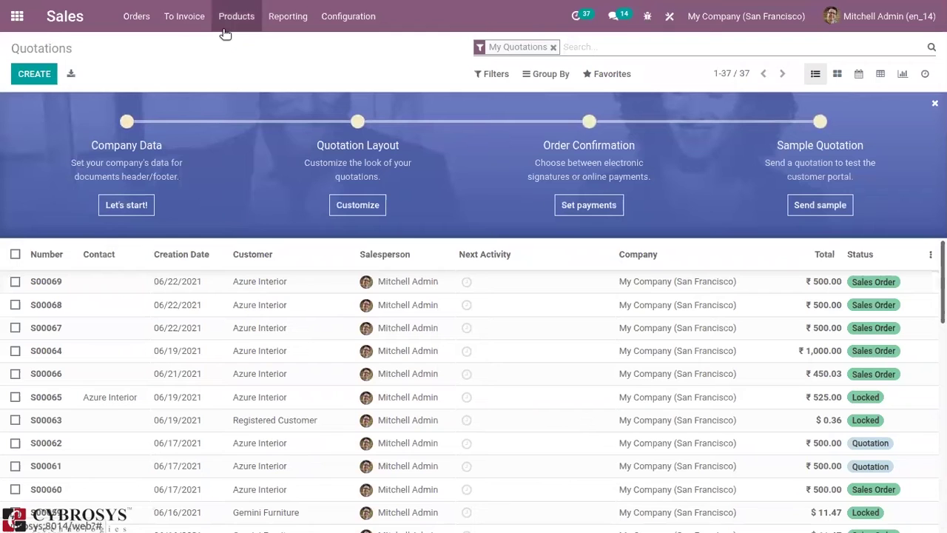
{"action": "left_click", "coordinate": [226, 32]}
{"action": "left_click", "coordinate": [242, 47]}
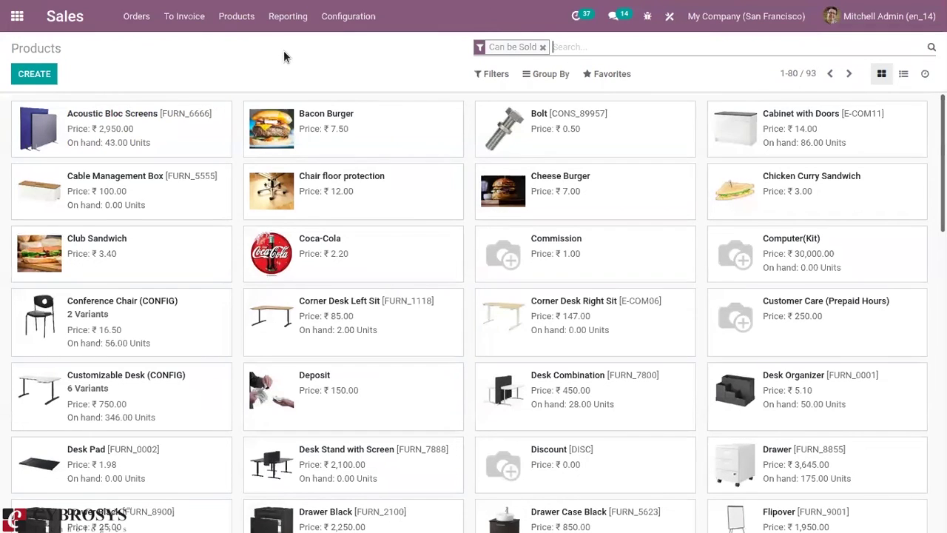
{"action": "left_click", "coordinate": [178, 138]}
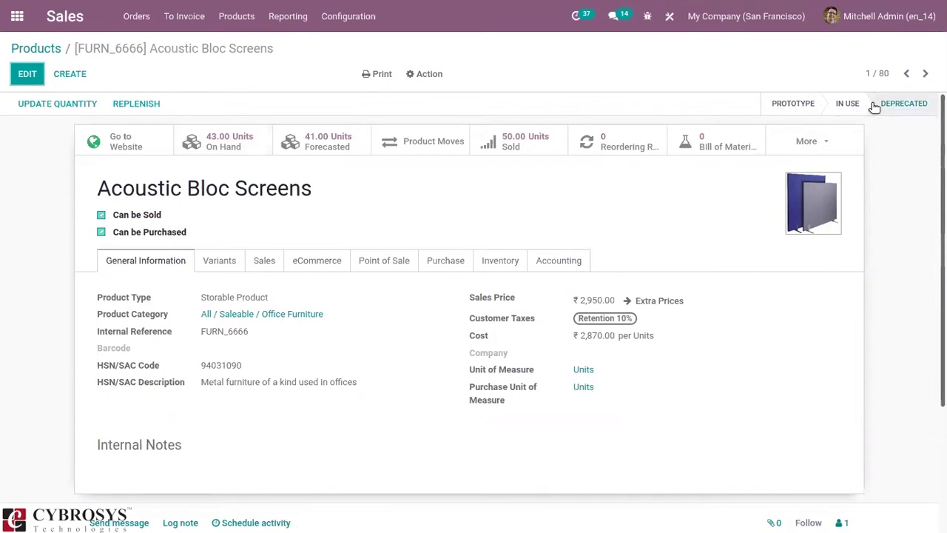
Move the Acoustic Bloc Screens product to the In Use stage.
{"action": "left_click", "coordinate": [844, 102]}
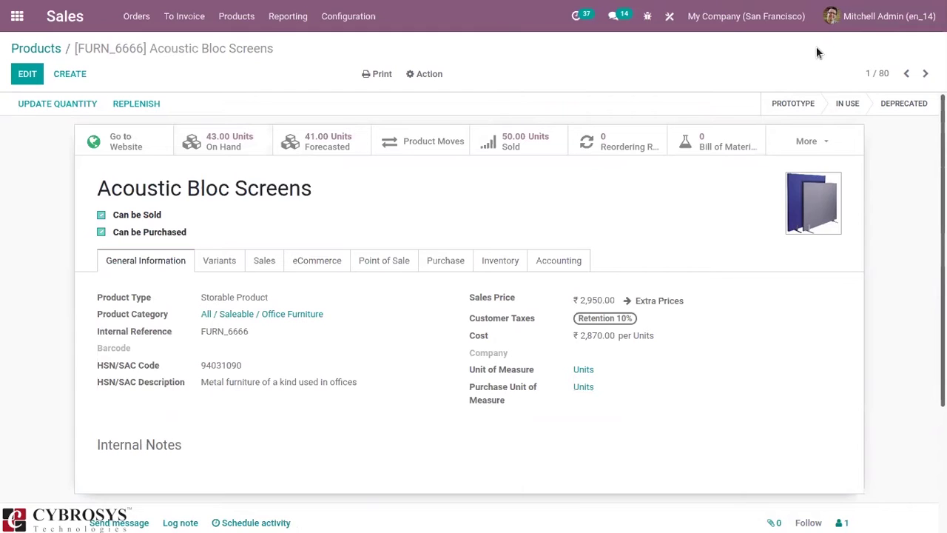
{"action": "left_click", "coordinate": [846, 107]}
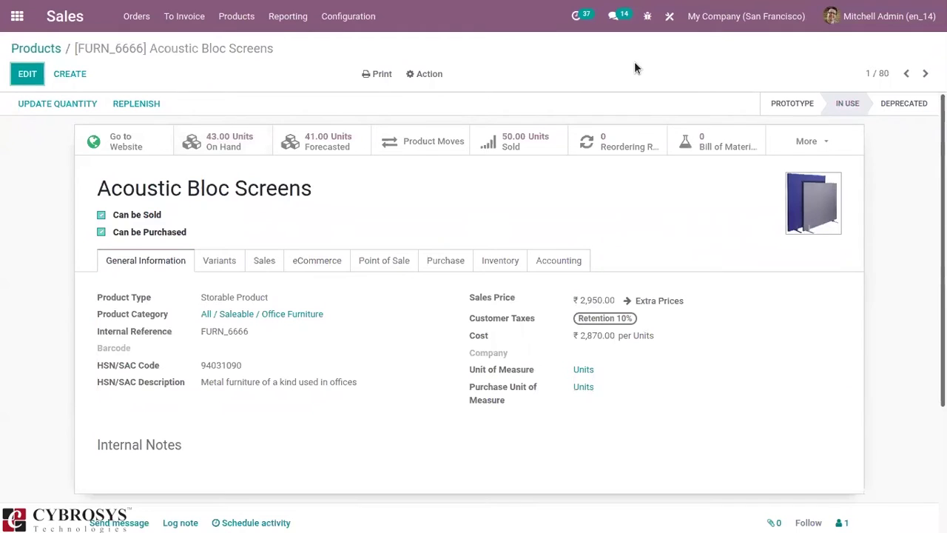
Enter Studio and show the Automated Actions list for Product Template.
{"action": "left_click", "coordinate": [669, 18]}
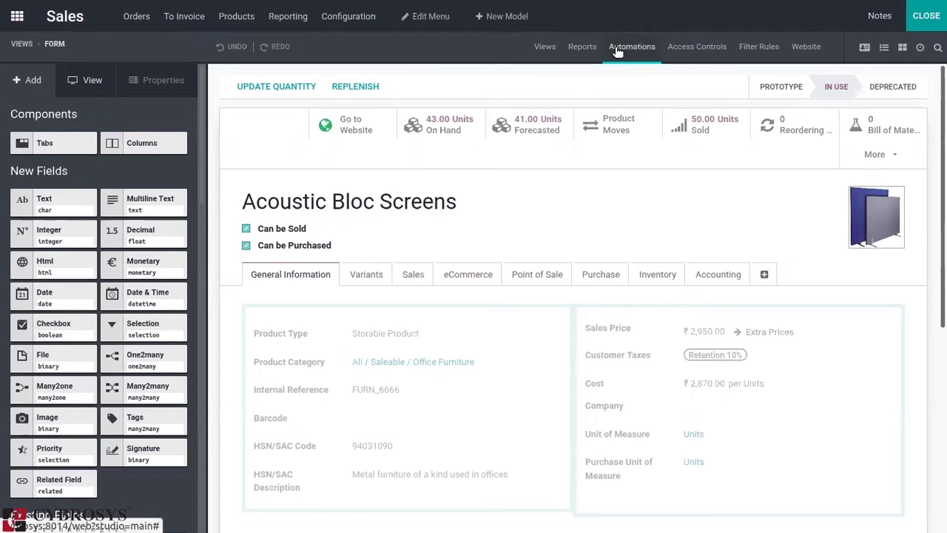
{"action": "left_click", "coordinate": [618, 47]}
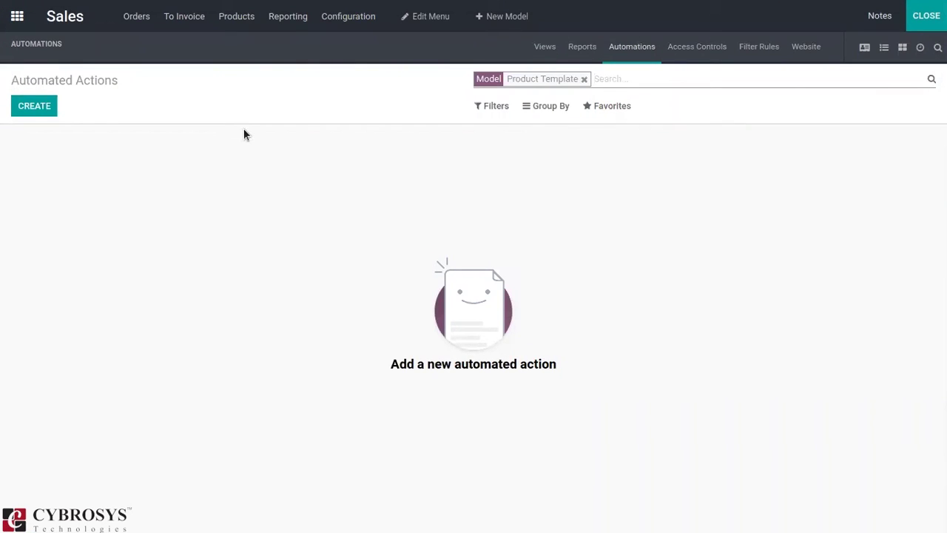
Create a new automated action named 'Set Product Price to Zero'.
{"action": "left_click", "coordinate": [34, 108]}
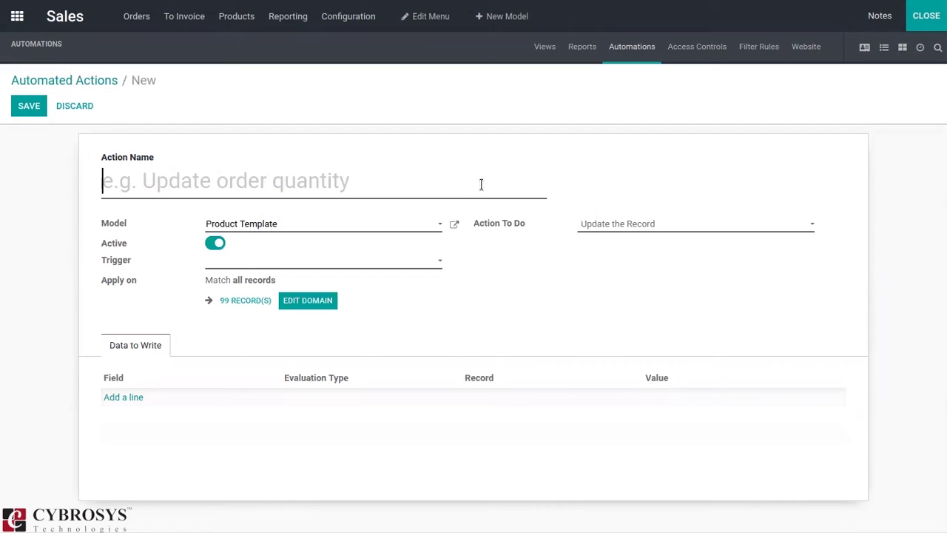
{"action": "type", "text": "Se"}
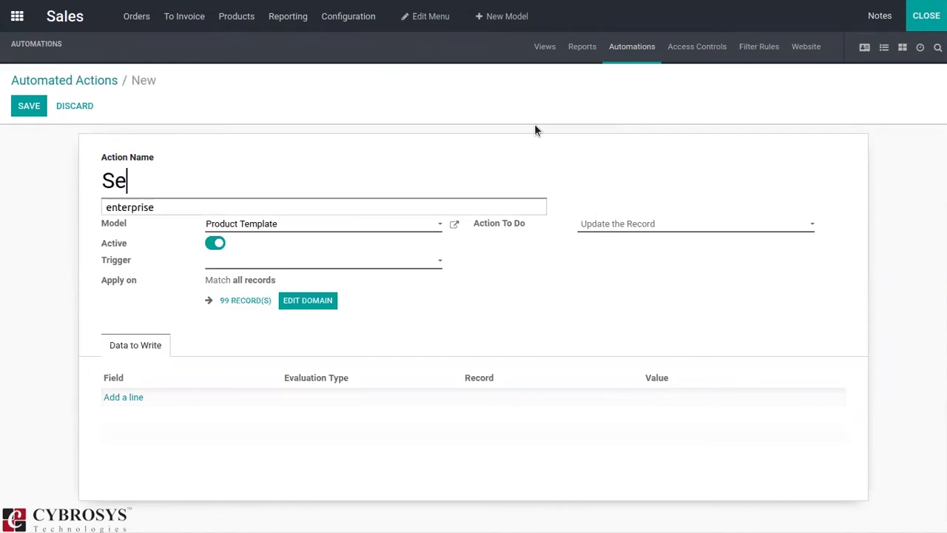
{"action": "type", "text": "t Pro"}
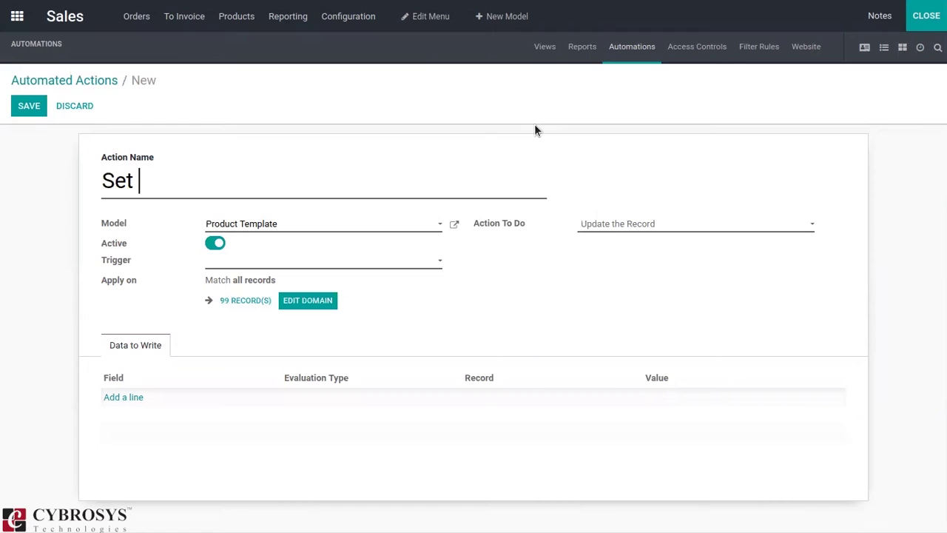
{"action": "type", "text": "duct "}
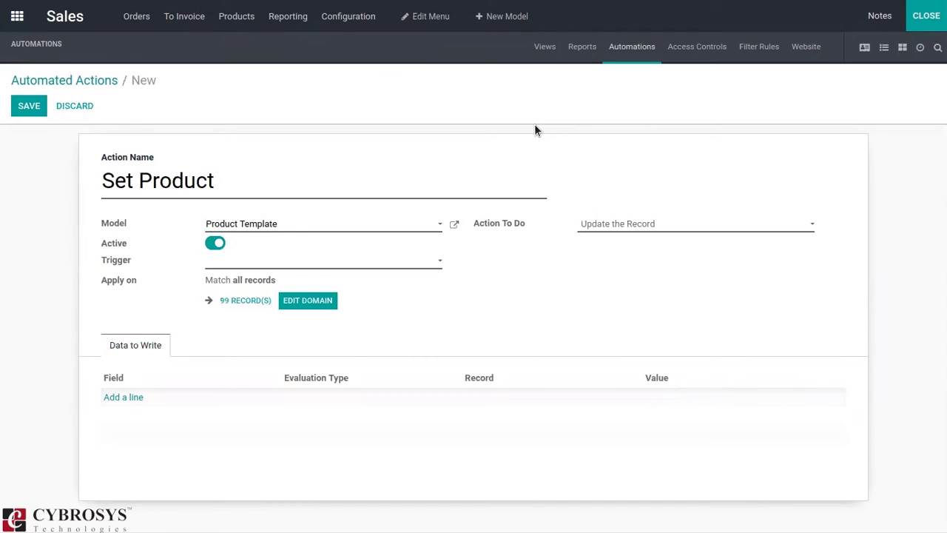
{"action": "type", "text": "Price to "}
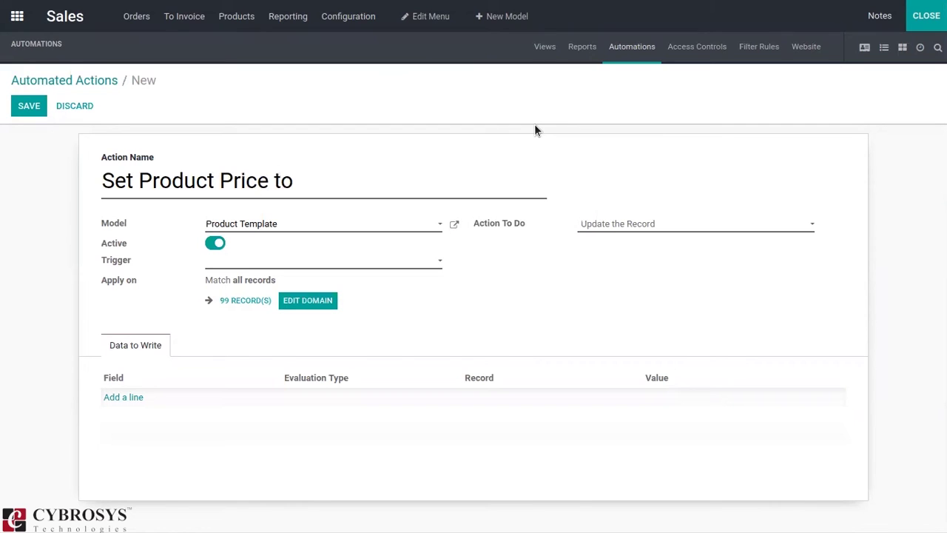
{"action": "type", "text": "Zero"}
Set the action's trigger to On Update.
{"action": "left_click", "coordinate": [244, 265]}
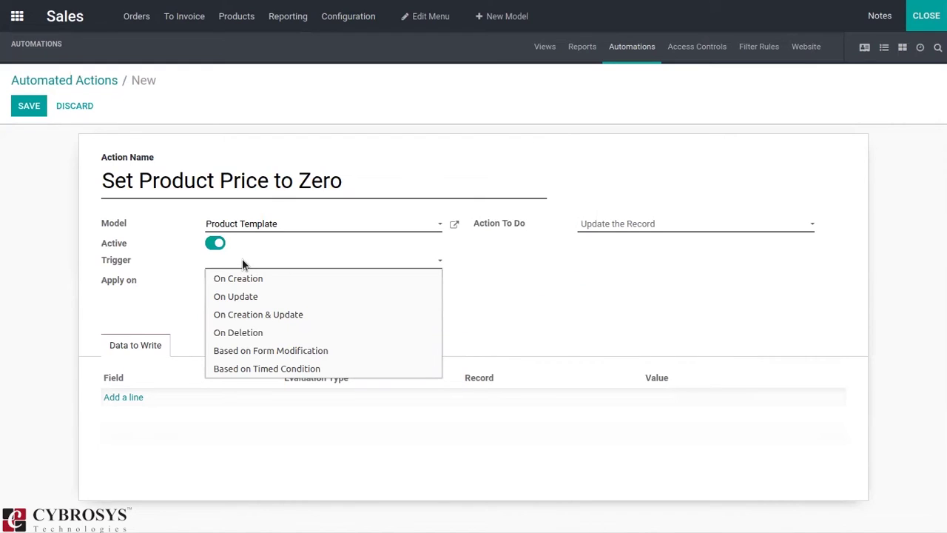
{"action": "left_click", "coordinate": [296, 296]}
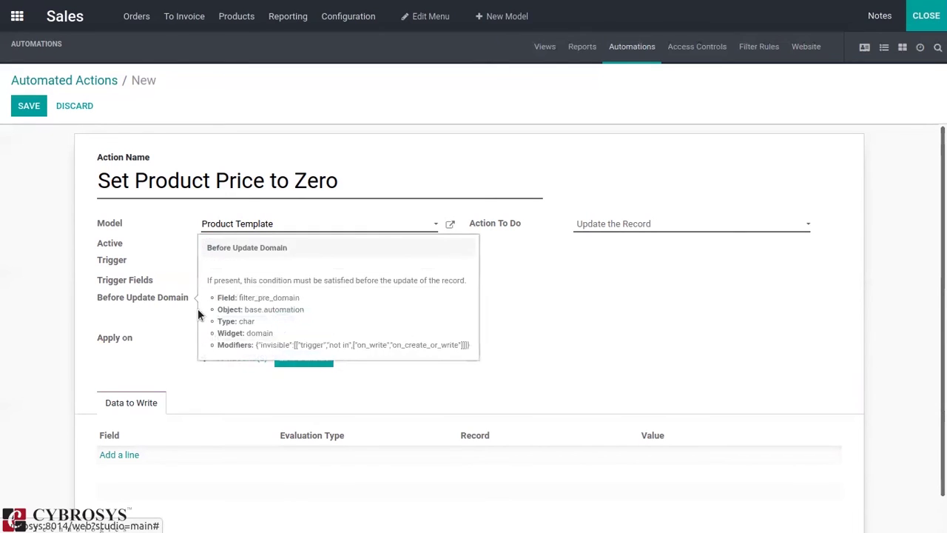
{"action": "mouse_move", "coordinate": [161, 298]}
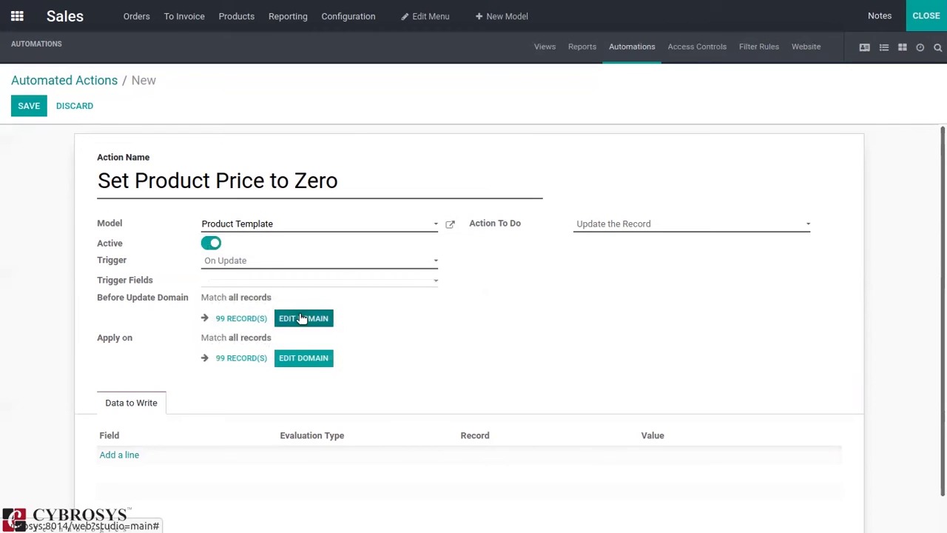
Set the Before Update Domain to Pipeline status bar = In Use and save it.
{"action": "left_click", "coordinate": [299, 326]}
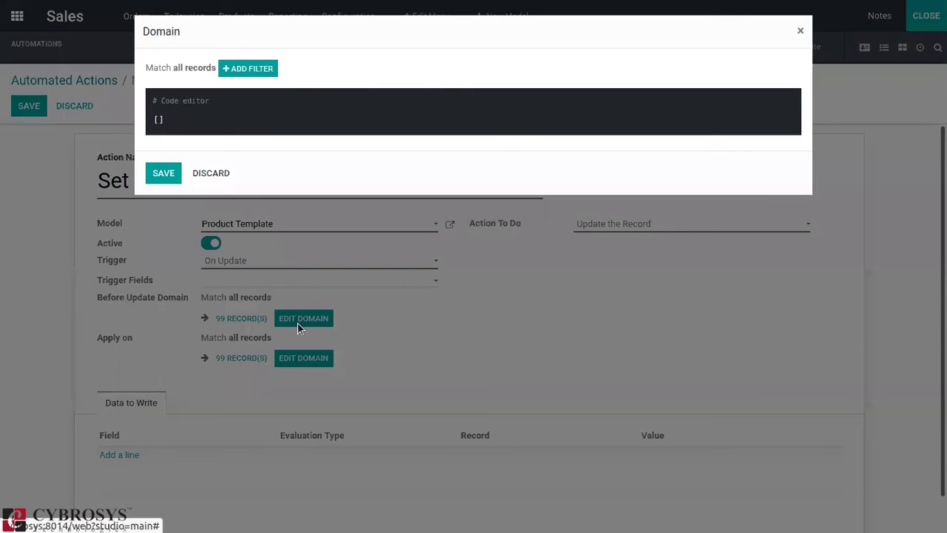
{"action": "left_click", "coordinate": [259, 69]}
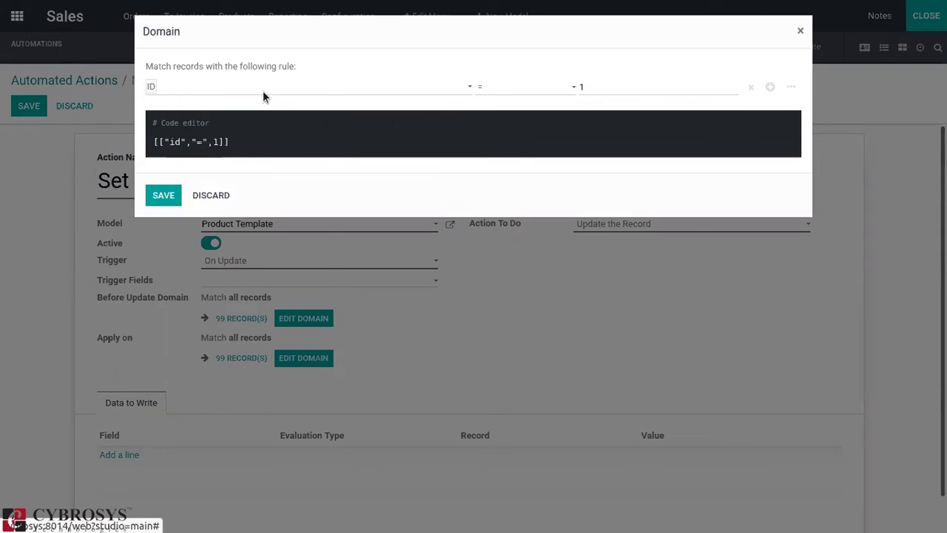
{"action": "left_click", "coordinate": [263, 90]}
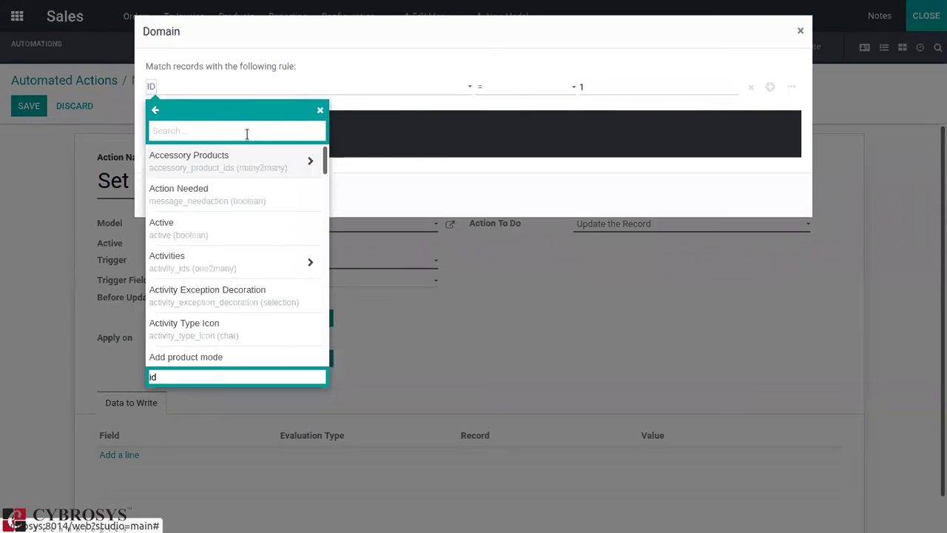
{"action": "type", "text": "pip"}
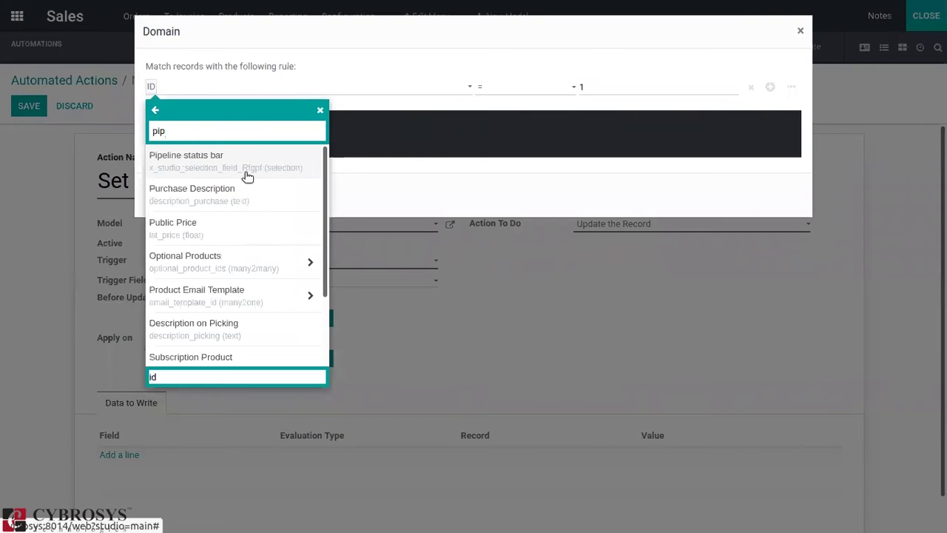
{"action": "left_click", "coordinate": [246, 176]}
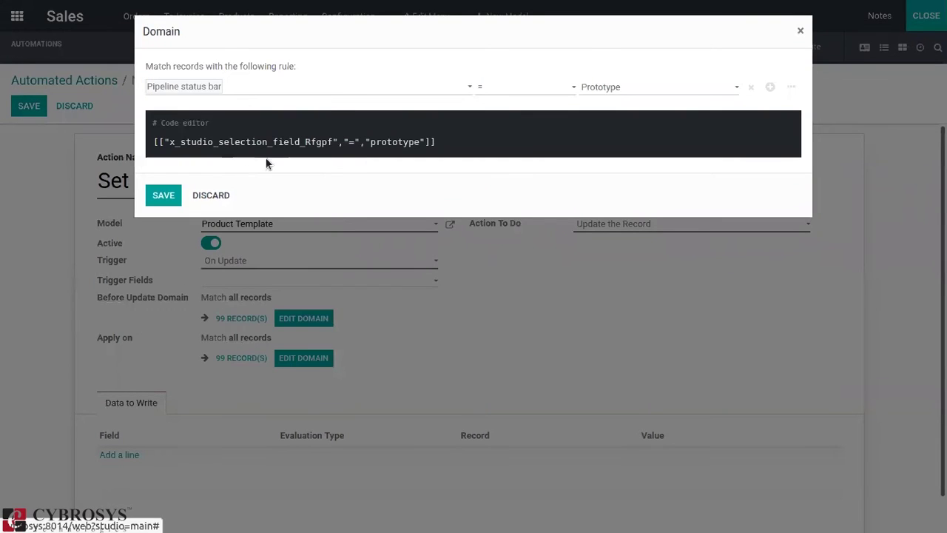
{"action": "left_click", "coordinate": [649, 90]}
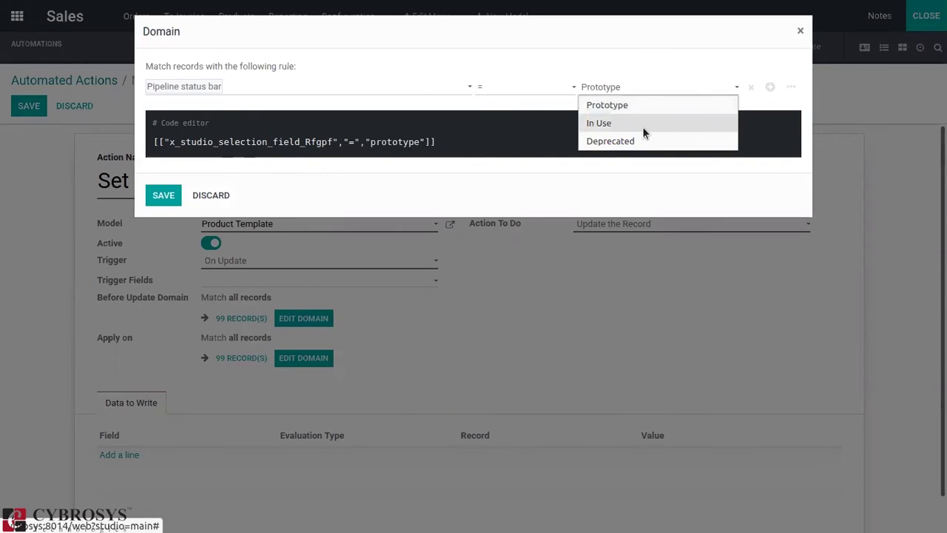
{"action": "left_click", "coordinate": [642, 126]}
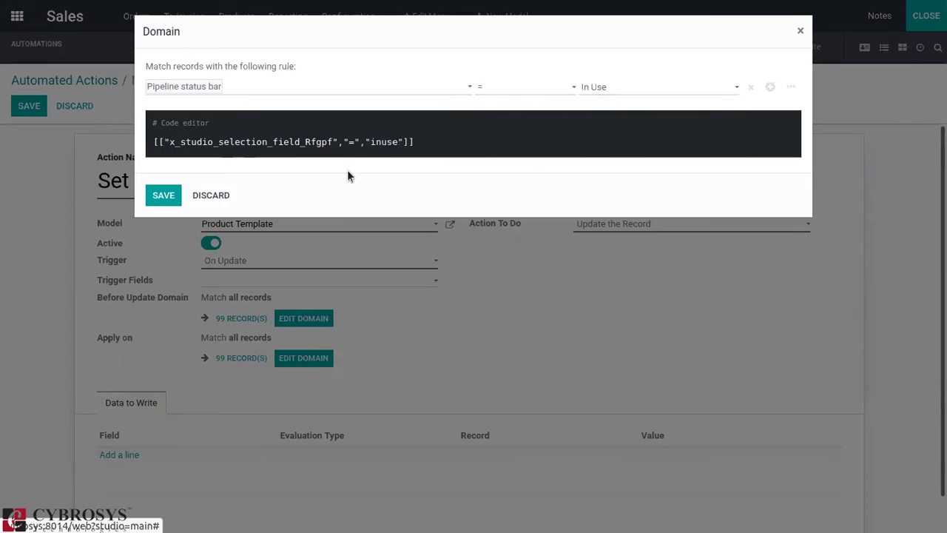
{"action": "left_click", "coordinate": [164, 195]}
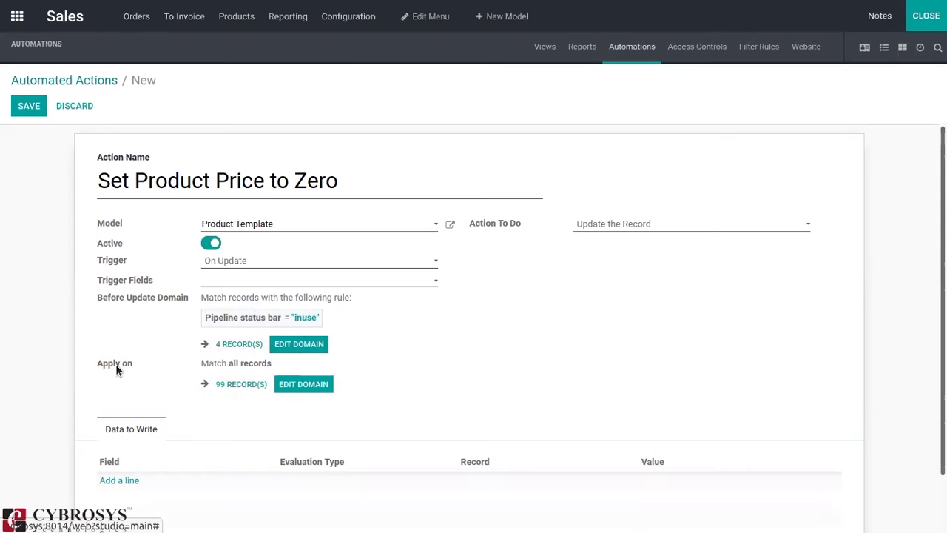
{"action": "mouse_move", "coordinate": [116, 364]}
Set the Apply on domain to Pipeline status bar = Deprecated and save it.
{"action": "left_click", "coordinate": [301, 384]}
{"action": "left_click", "coordinate": [244, 67]}
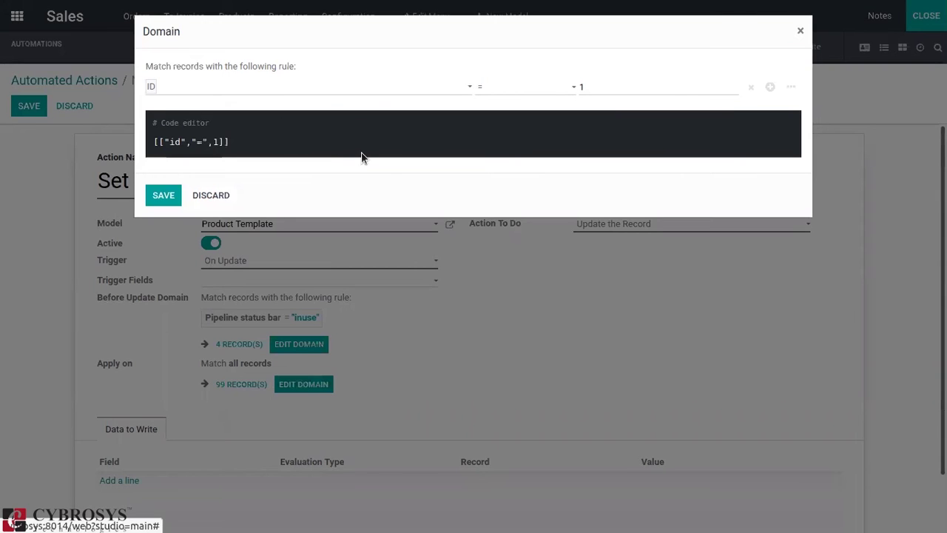
{"action": "left_click", "coordinate": [372, 87]}
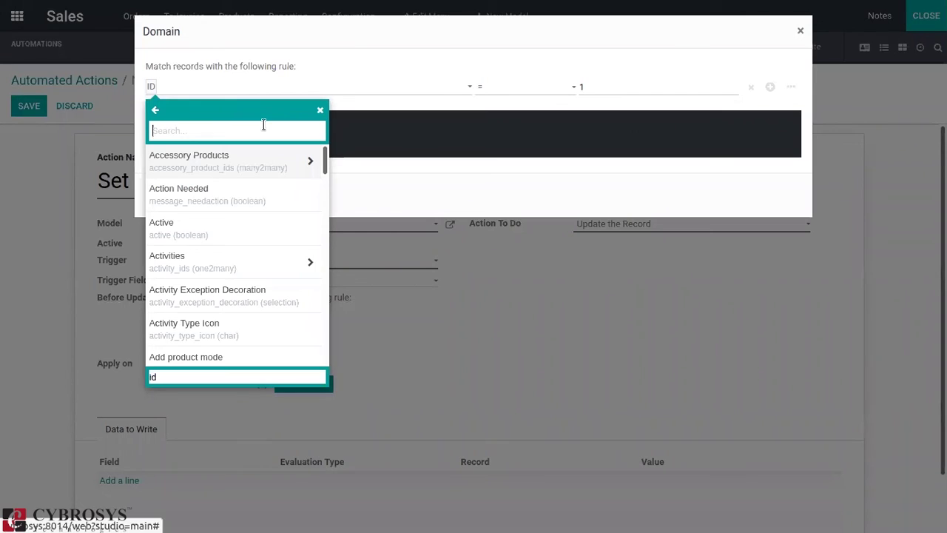
{"action": "type", "text": "pip"}
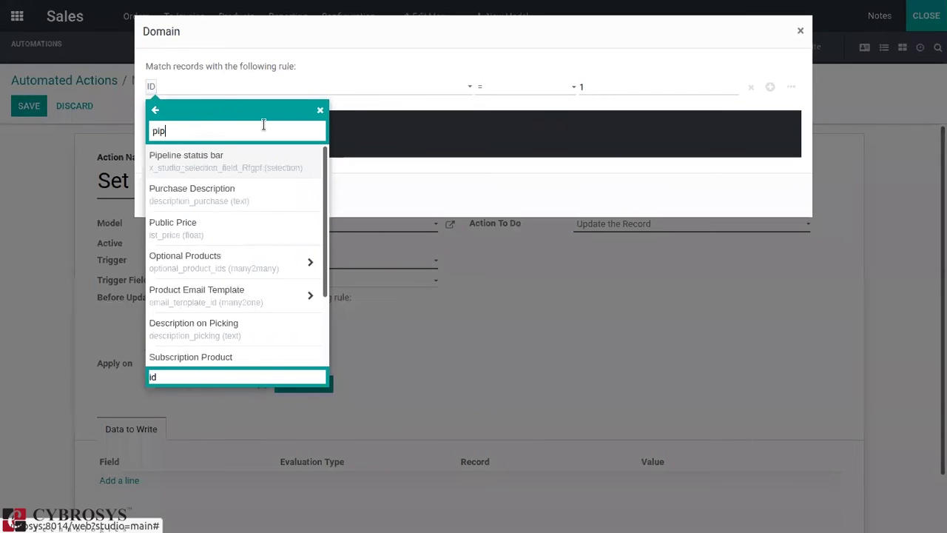
{"action": "left_click", "coordinate": [272, 158]}
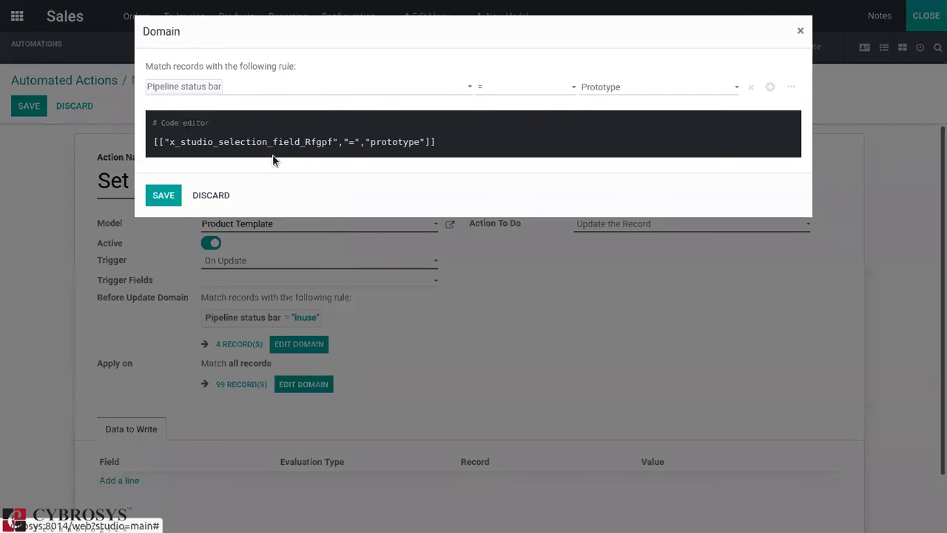
{"action": "left_click", "coordinate": [656, 93]}
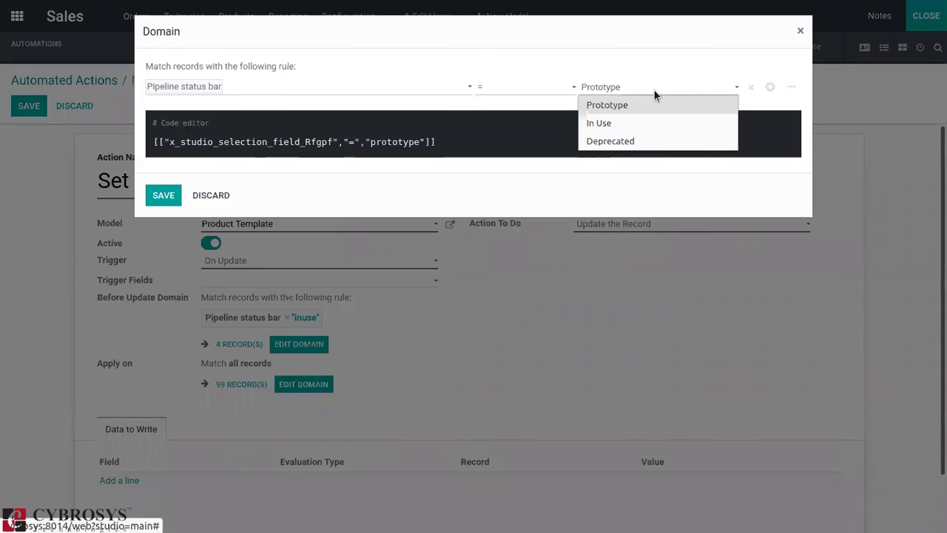
{"action": "left_click", "coordinate": [620, 105]}
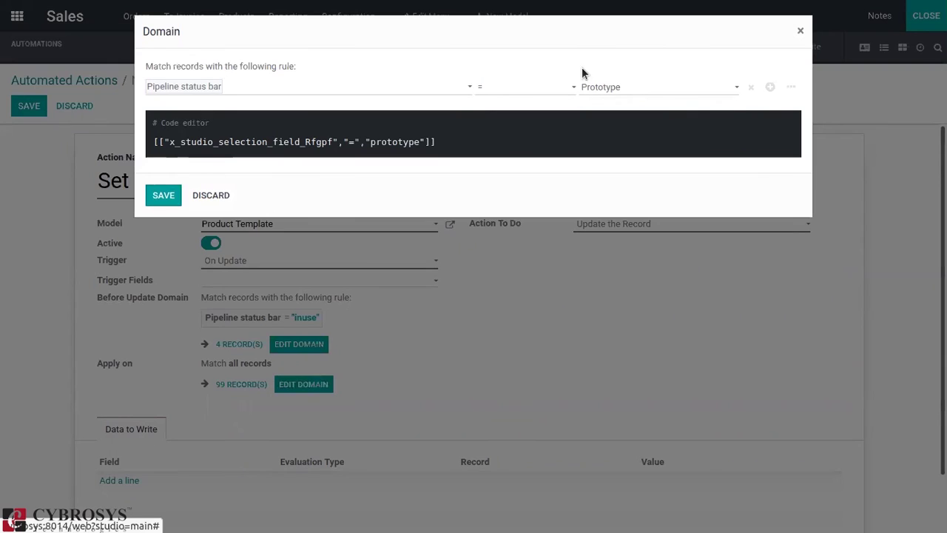
{"action": "left_click", "coordinate": [639, 92]}
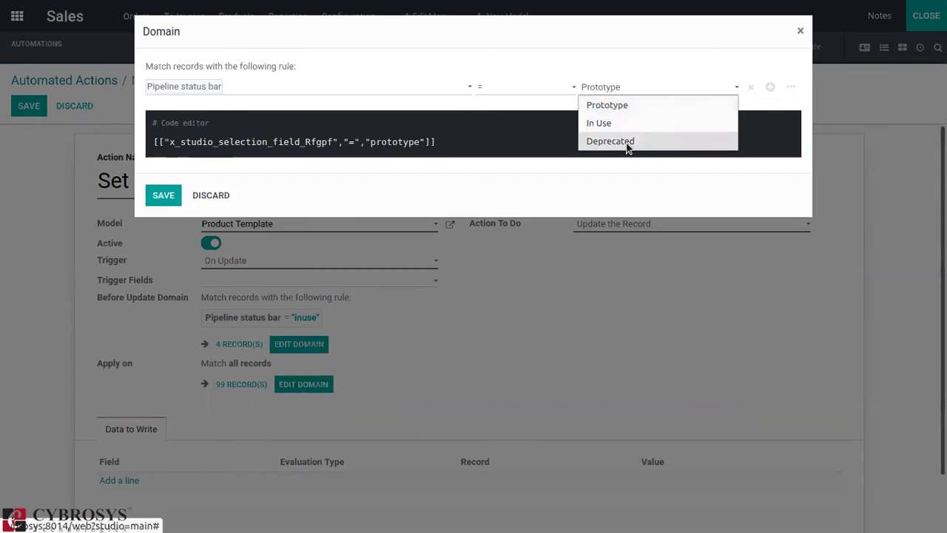
{"action": "left_click", "coordinate": [625, 143]}
{"action": "left_click", "coordinate": [163, 197]}
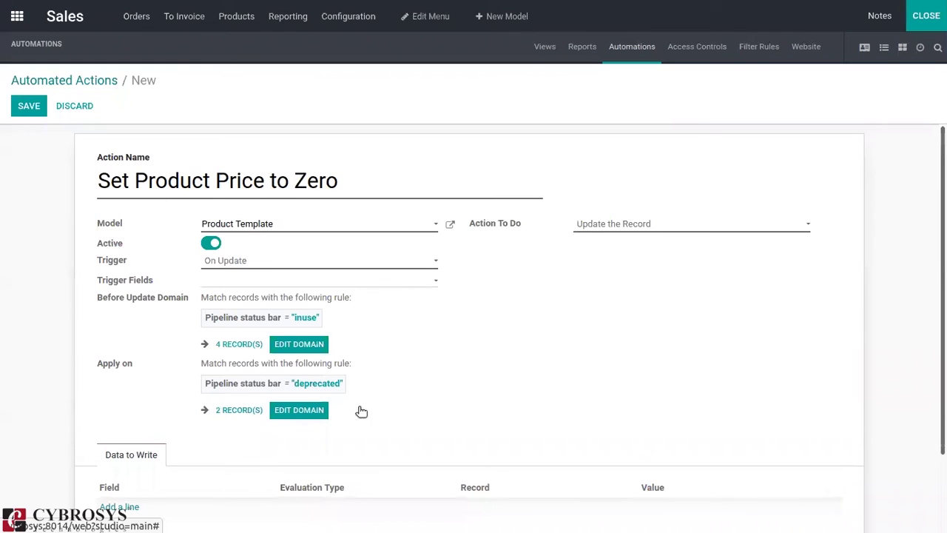
Add a Data to Write line setting Cost (Product Template) to Value 0.
{"action": "scroll", "coordinate": [473, 326], "scroll_direction": "down", "scroll_amount": 2}
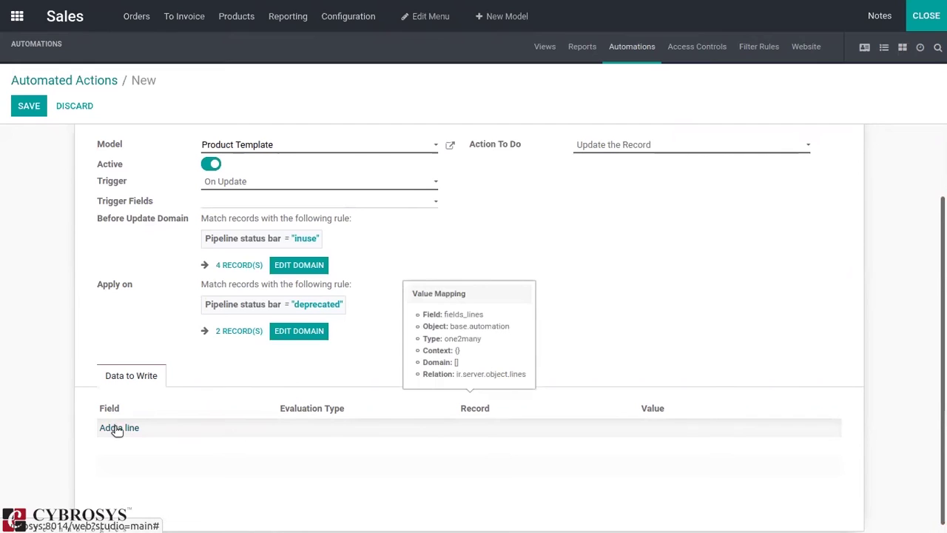
{"action": "left_click", "coordinate": [117, 429]}
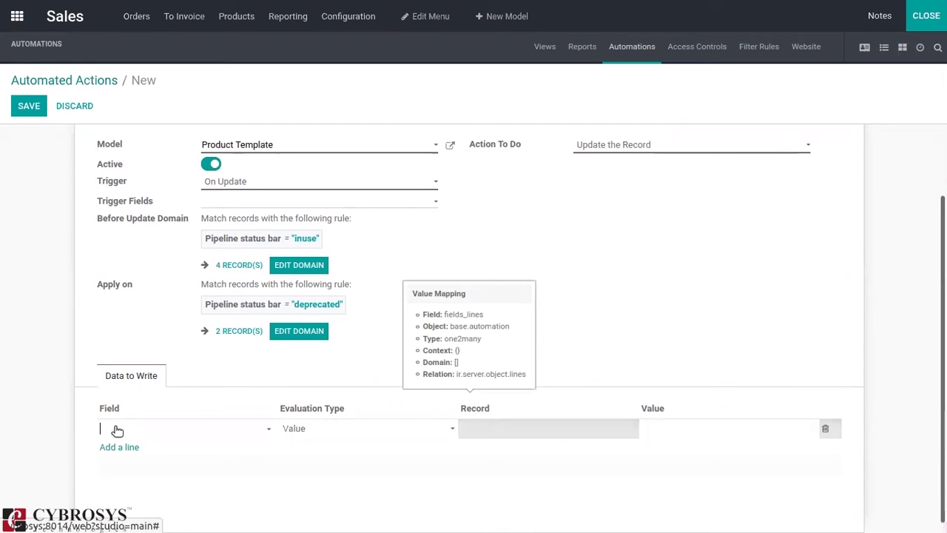
{"action": "left_click", "coordinate": [117, 430]}
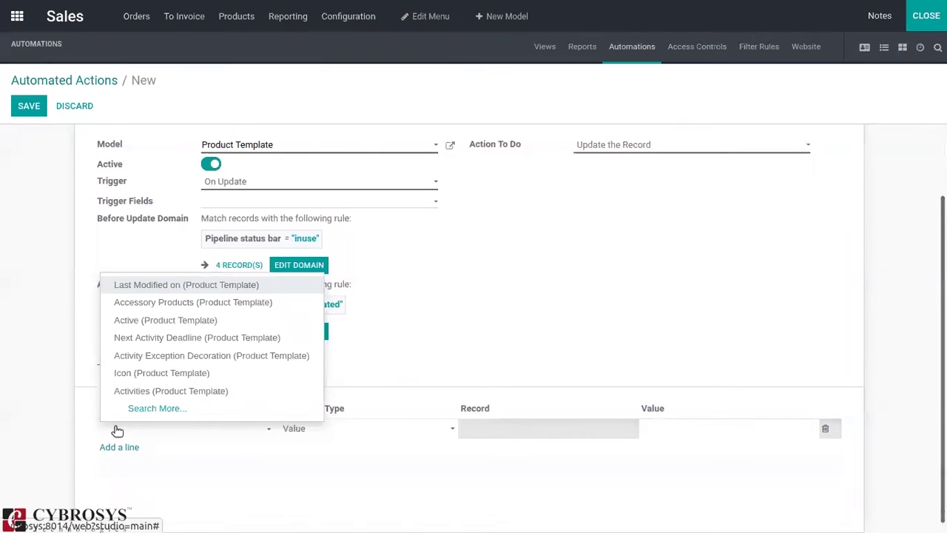
{"action": "type", "text": "cost"}
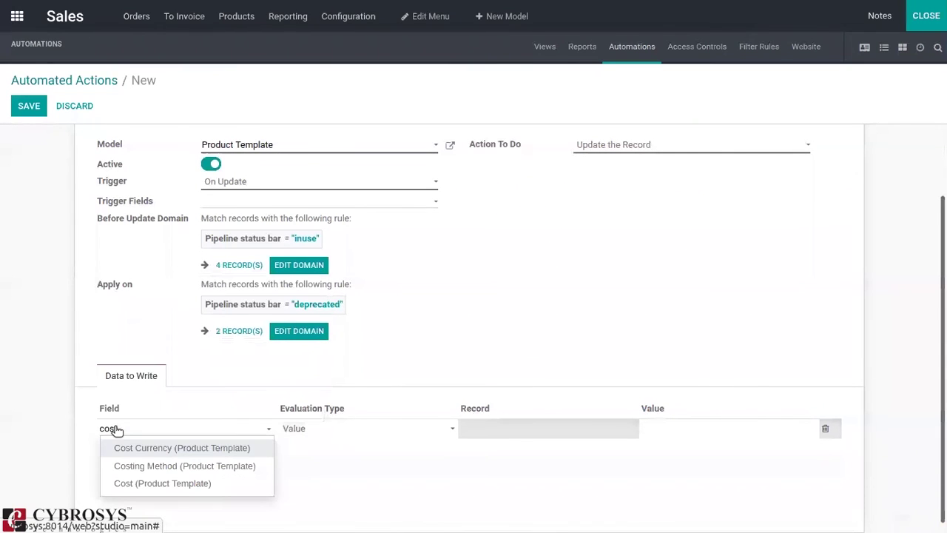
{"action": "left_click", "coordinate": [162, 488]}
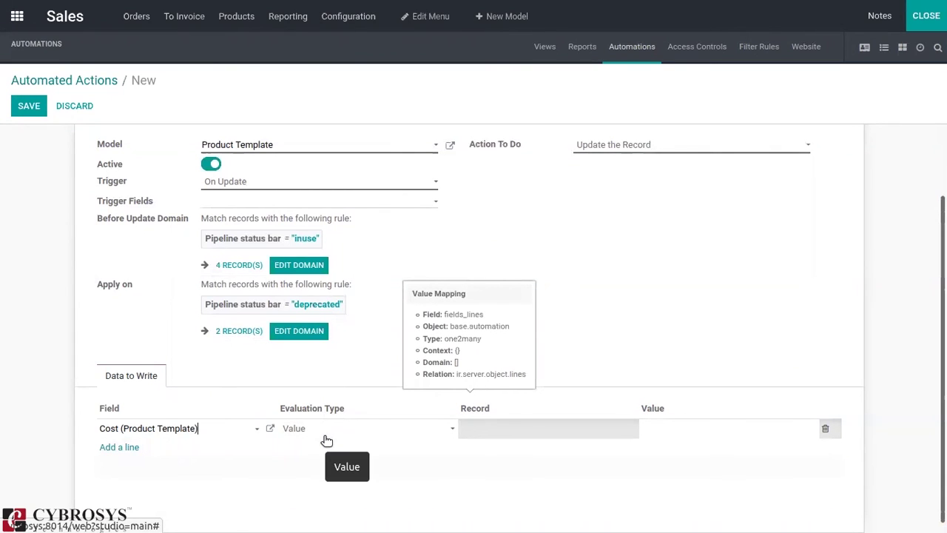
{"action": "left_click", "coordinate": [408, 432]}
{"action": "left_click", "coordinate": [427, 442]}
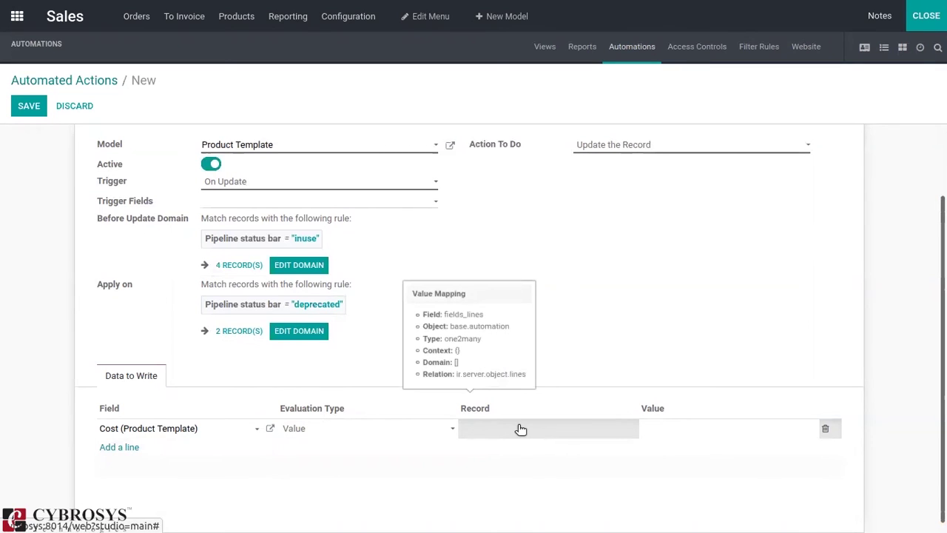
{"action": "left_click", "coordinate": [660, 437]}
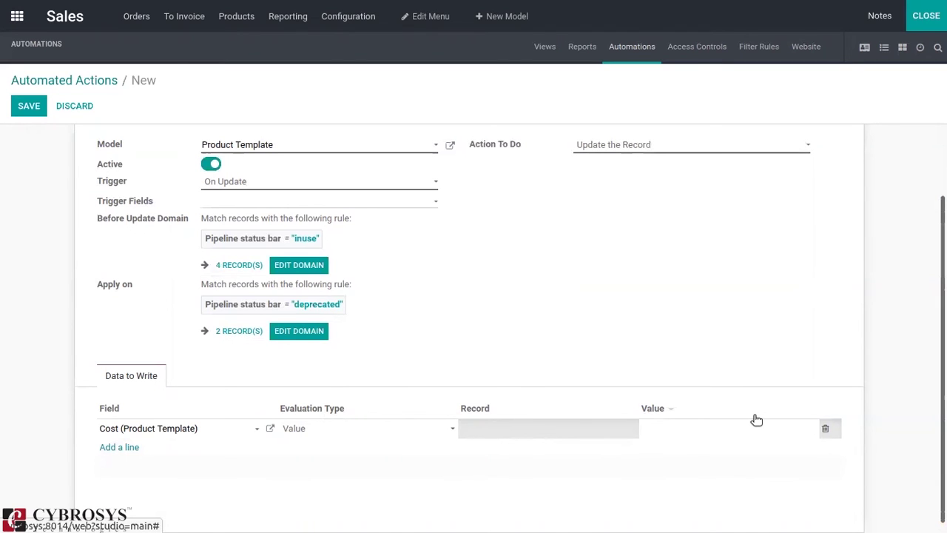
{"action": "type", "text": "0"}
Save the action and return via the Automated Actions breadcrumb.
{"action": "left_click", "coordinate": [31, 109]}
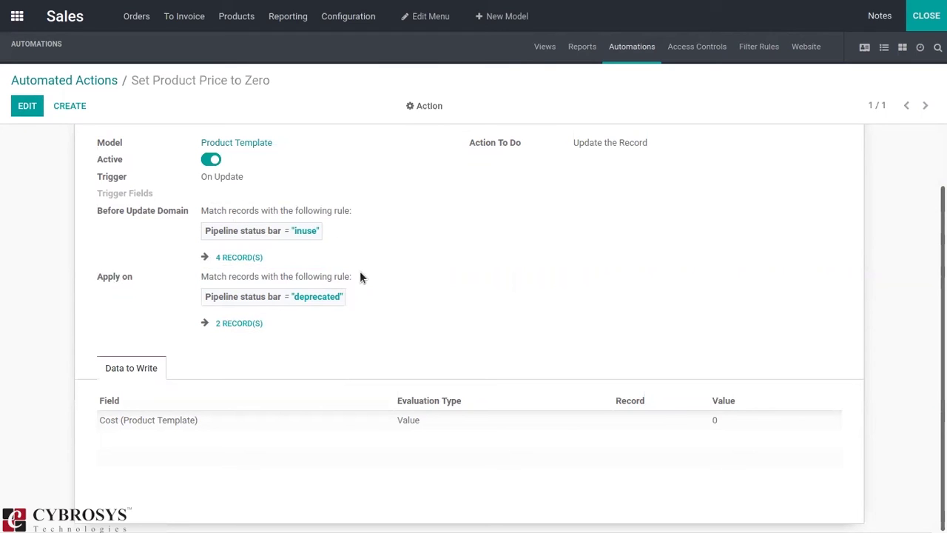
{"action": "left_click", "coordinate": [80, 78]}
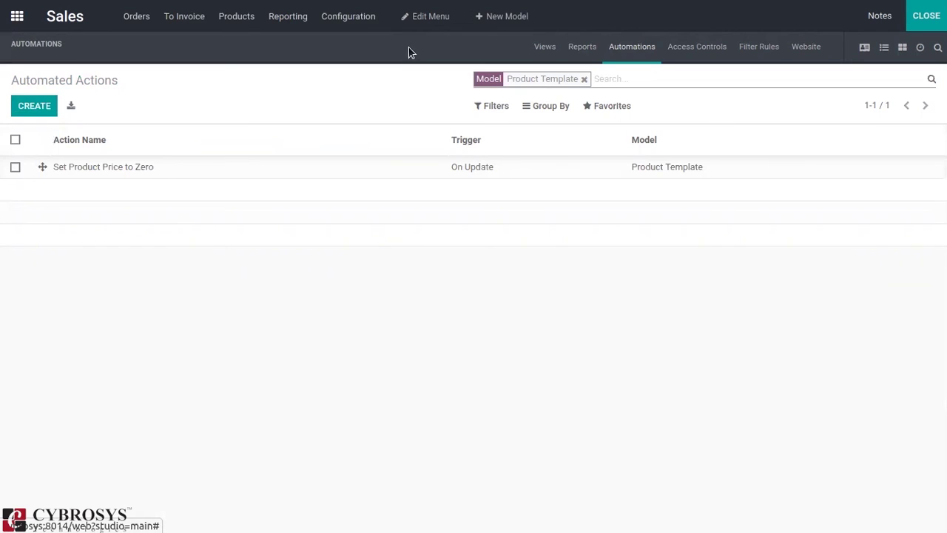
Open Products > Products and close Studio to view the 93 saleable products.
{"action": "left_click", "coordinate": [236, 16]}
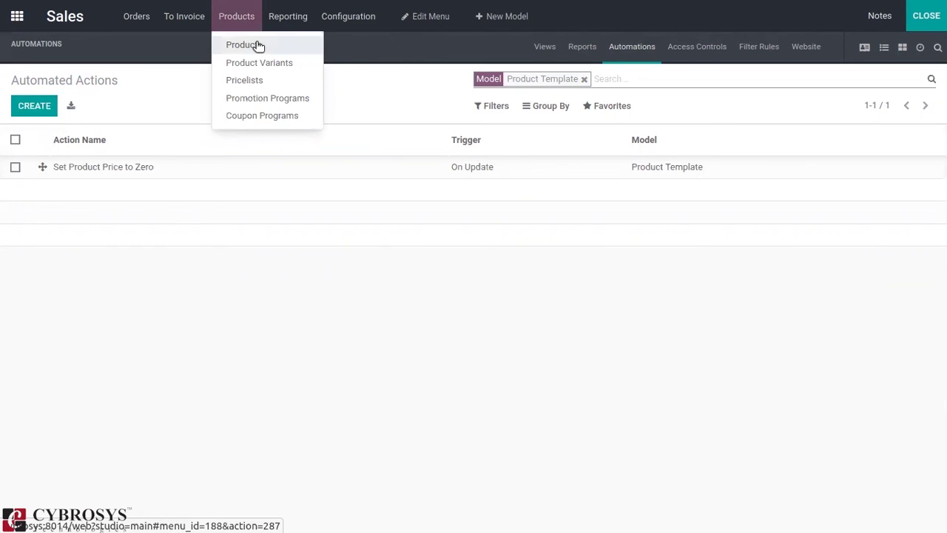
{"action": "left_click", "coordinate": [257, 45]}
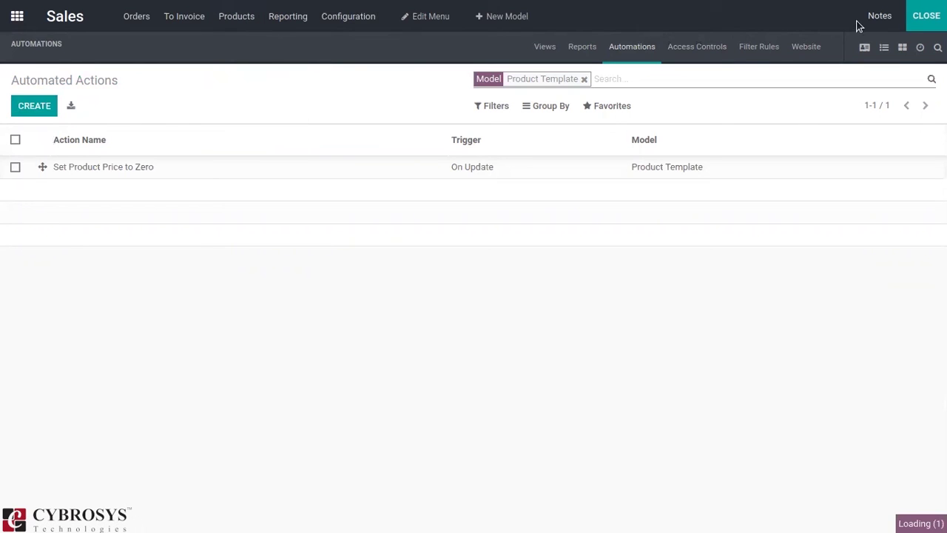
{"action": "left_click", "coordinate": [919, 22]}
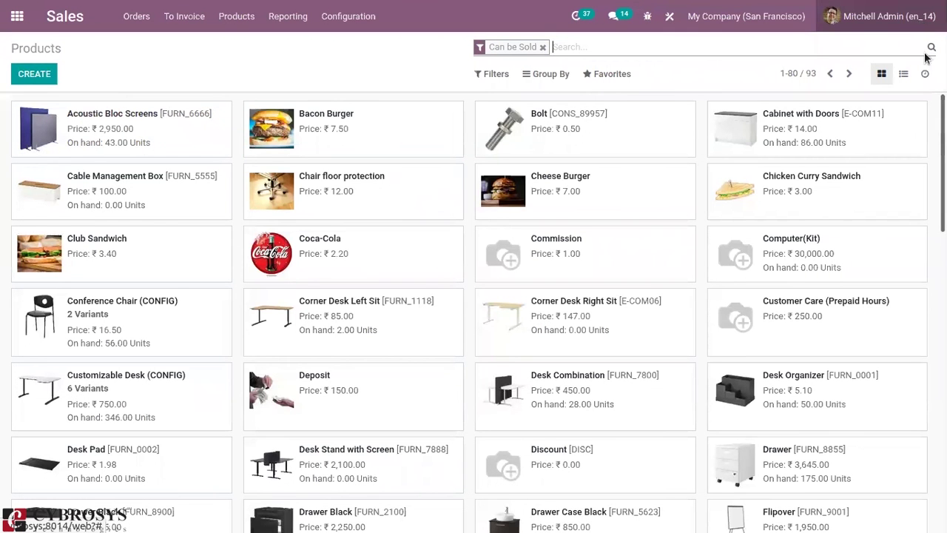
{"action": "scroll", "coordinate": [473, 311], "scroll_direction": "down", "scroll_amount": 3}
{"action": "scroll", "coordinate": [676, 208], "scroll_direction": "up", "scroll_amount": 1}
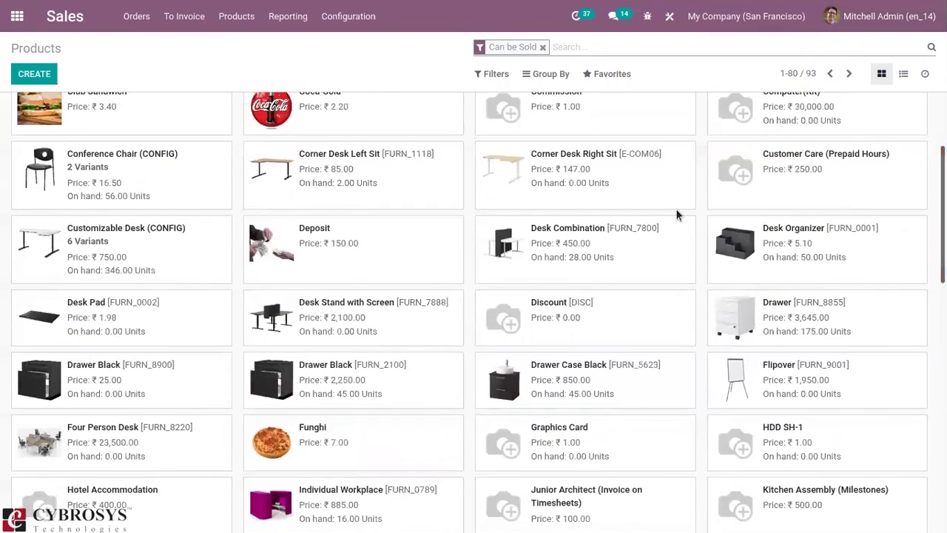
On the Desk Combination [FURN_7800] product, switch the status from In Use to Deprecated to trigger the zero-cost rule.
{"action": "left_click", "coordinate": [652, 248]}
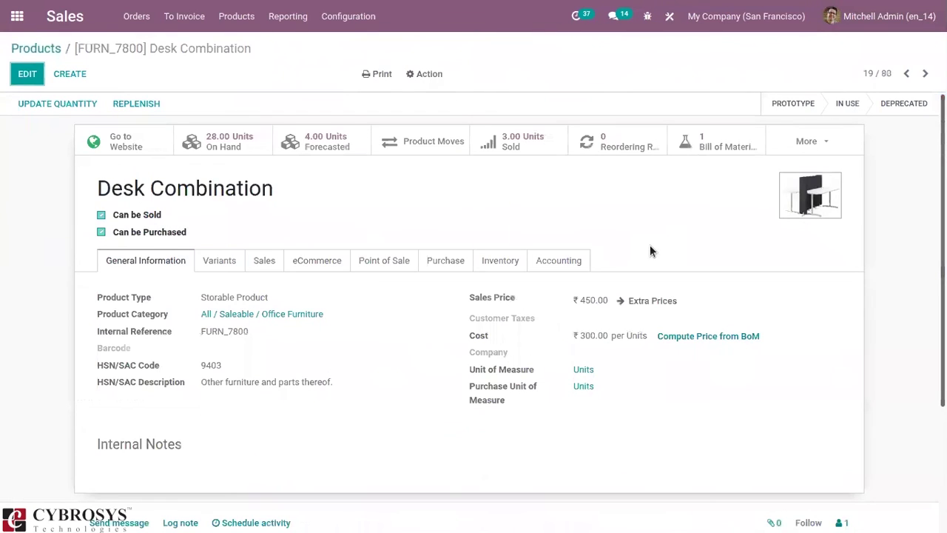
{"action": "left_click", "coordinate": [853, 106]}
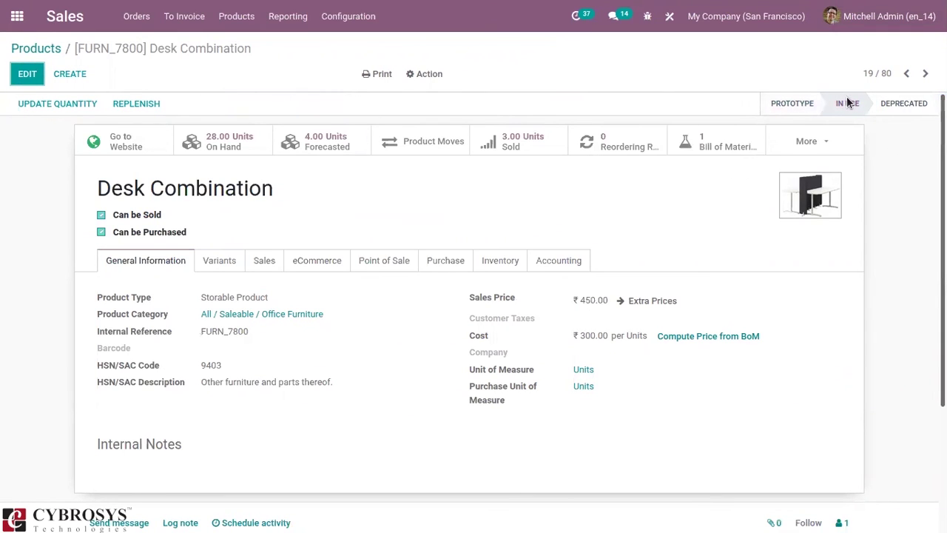
{"action": "mouse_move", "coordinate": [848, 103]}
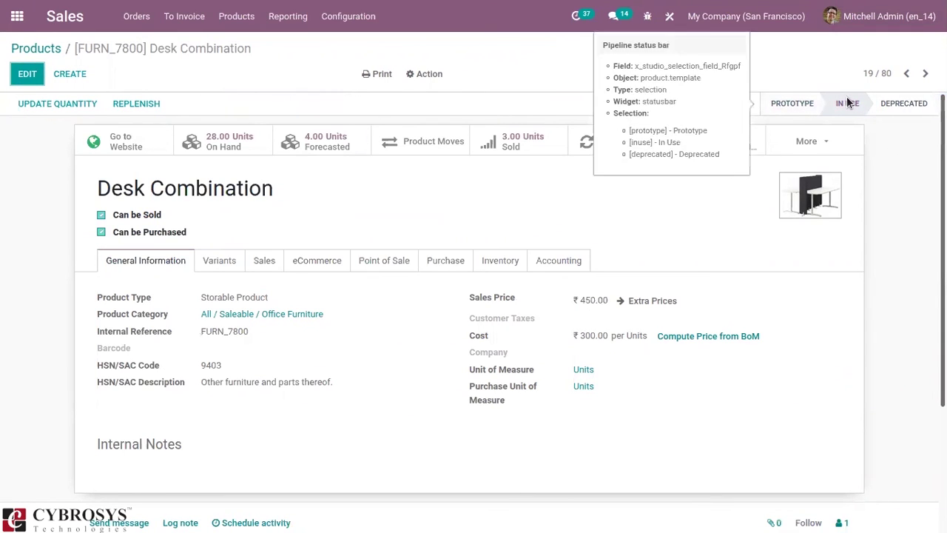
{"action": "left_click", "coordinate": [904, 107]}
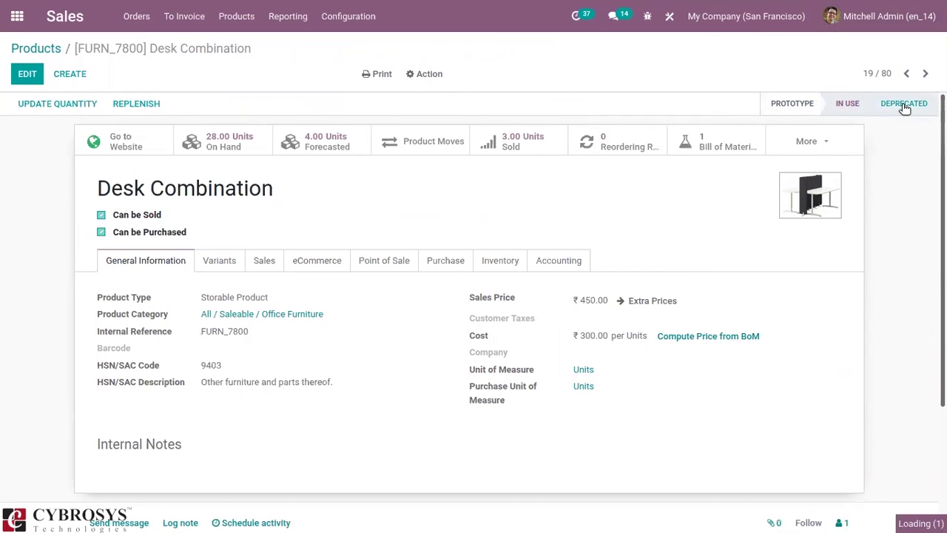